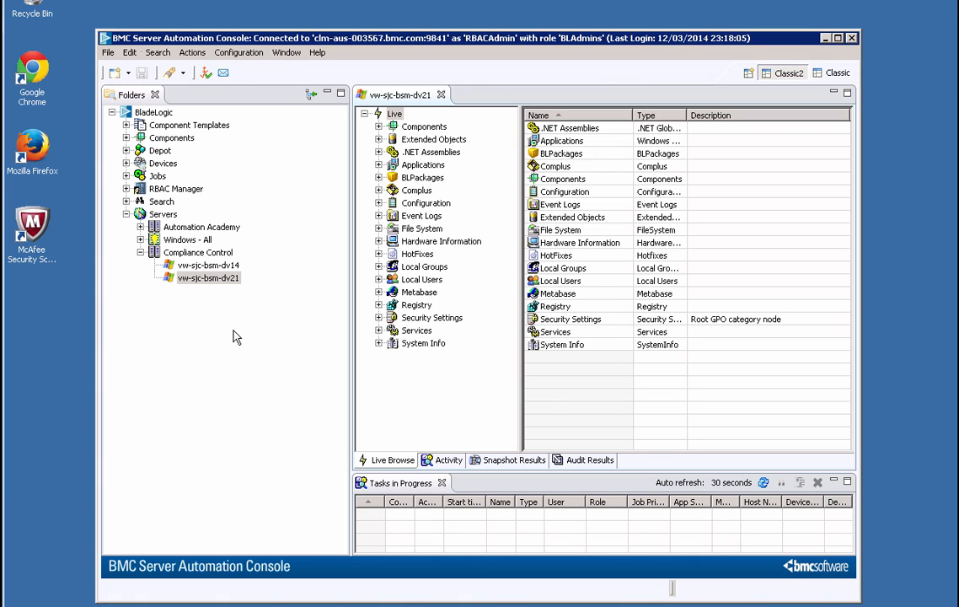
# Step: Start a new audit job from the Guest account in the Local Users of server vw-sjc-bsm-dv21
pyautogui.click(379, 279)
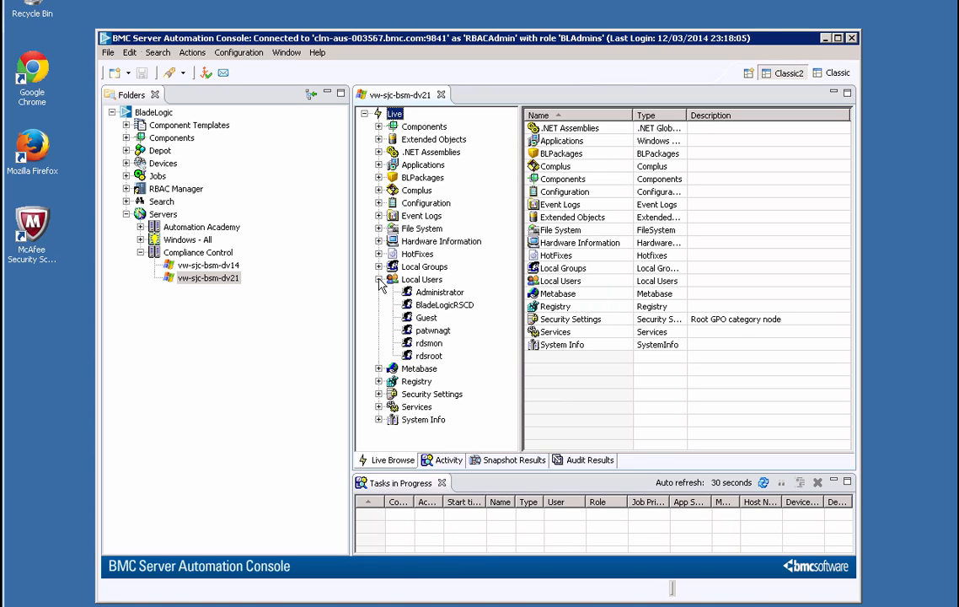
pyautogui.click(424, 321)
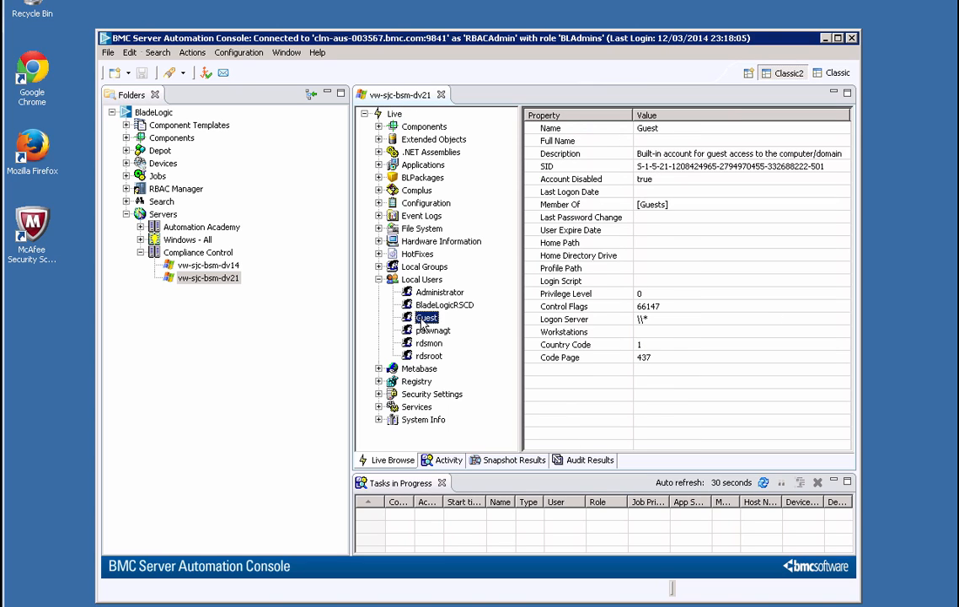
pyautogui.rightClick(423, 322)
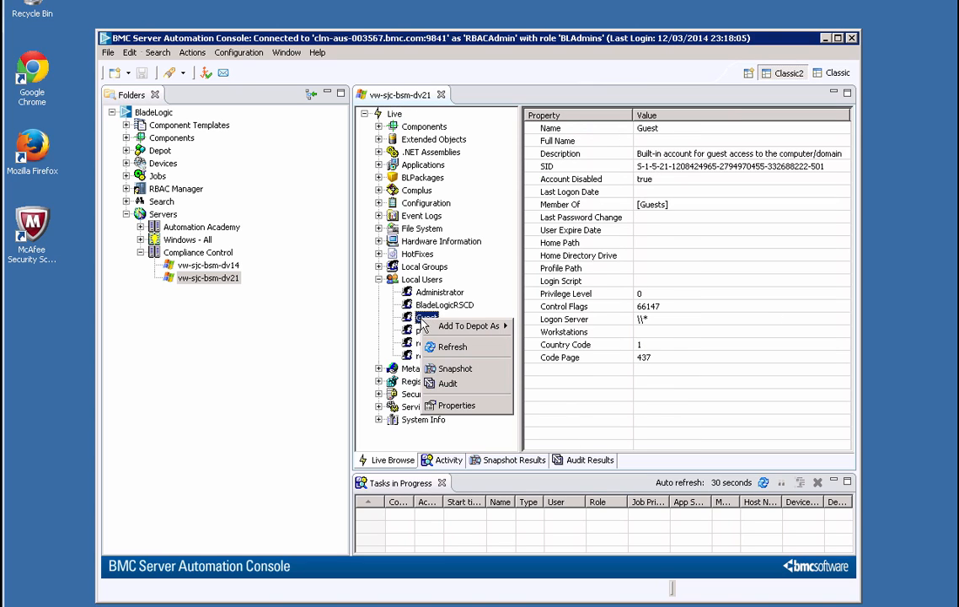
pyautogui.click(449, 385)
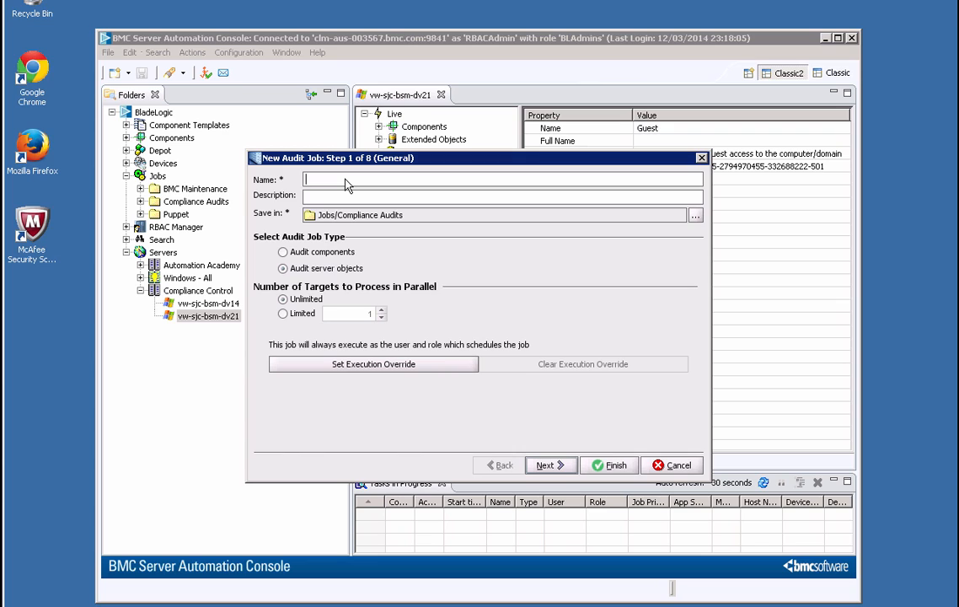
# Step: Name the audit job "Compliance Baseline", save it in Jobs/Compliance Audits, and proceed to its server objects
pyautogui.write('C')
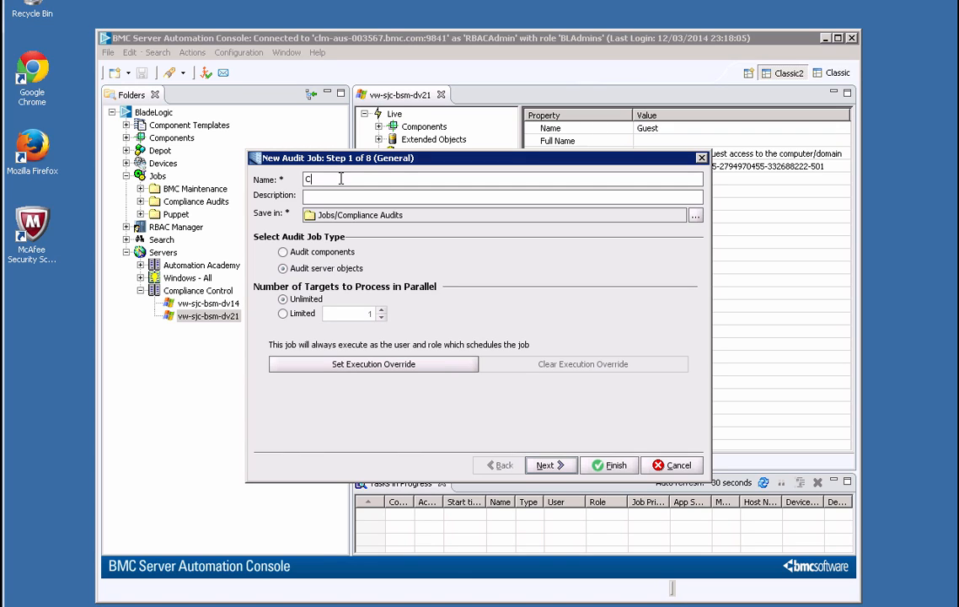
pyautogui.write('ompliance Baseline')
pyautogui.click(696, 217)
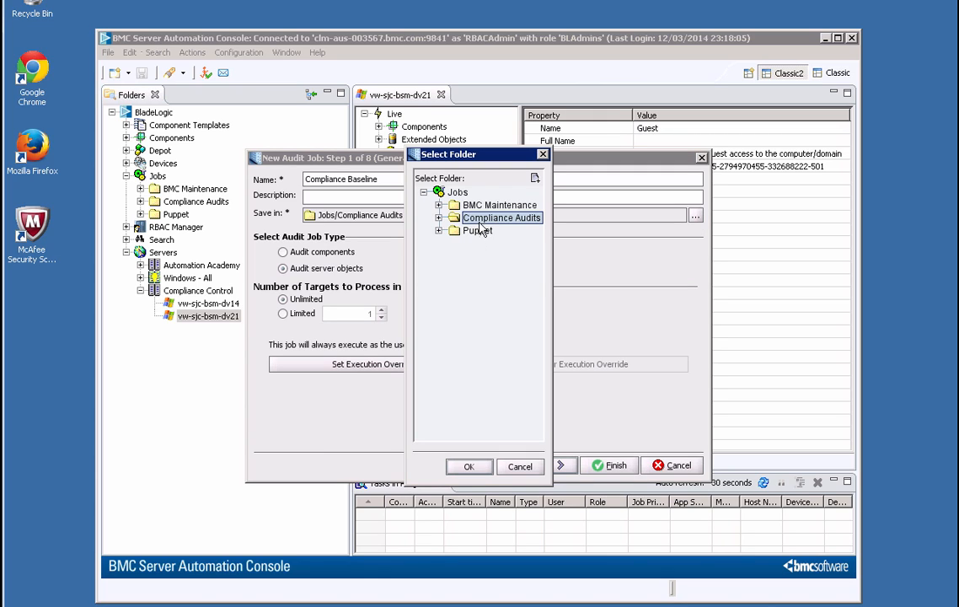
pyautogui.click(466, 466)
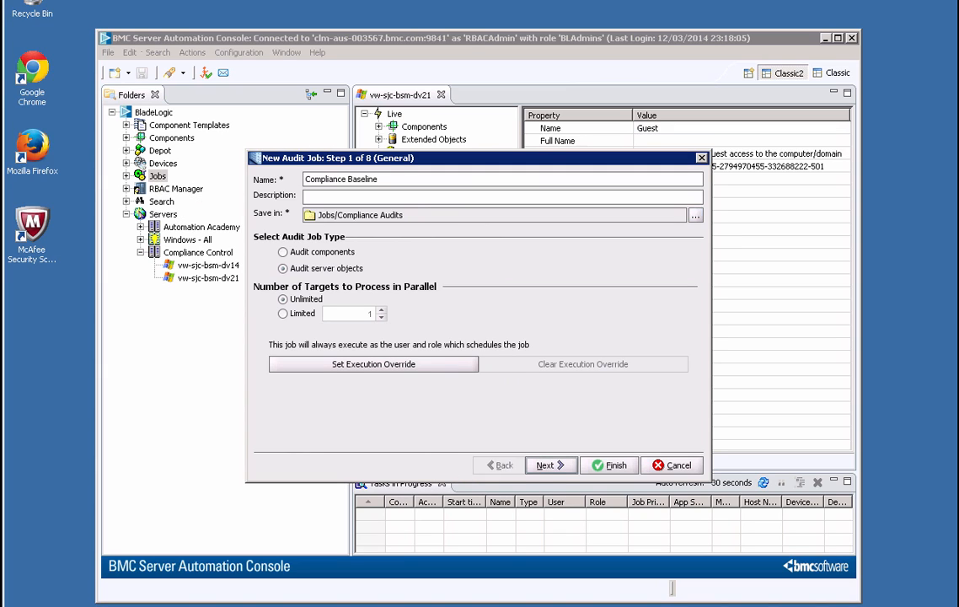
pyautogui.click(552, 468)
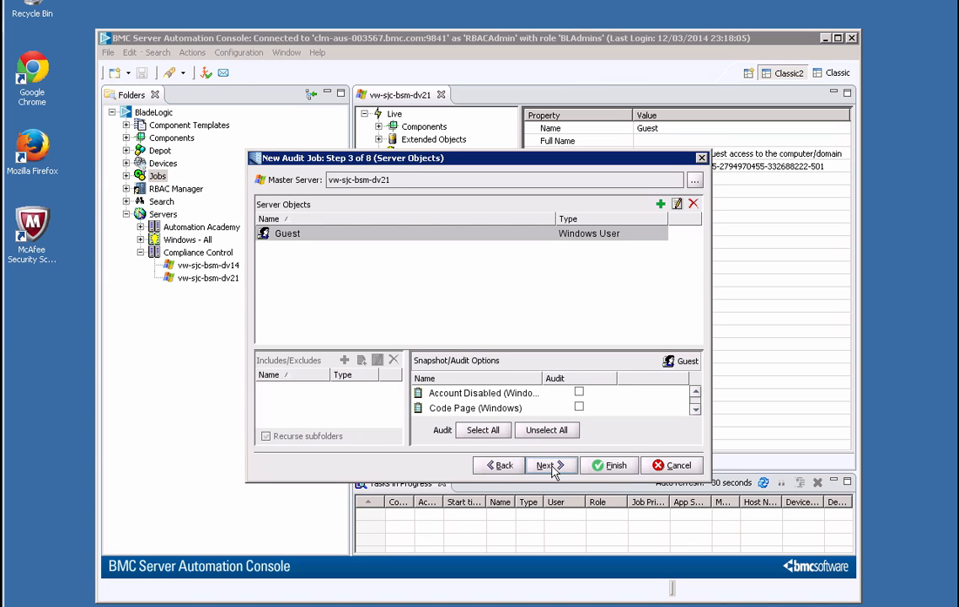
# Step: Add the DNS Client service from vw-sjc-bsm-dv21 to the selected server objects of the audit job
pyautogui.click(661, 205)
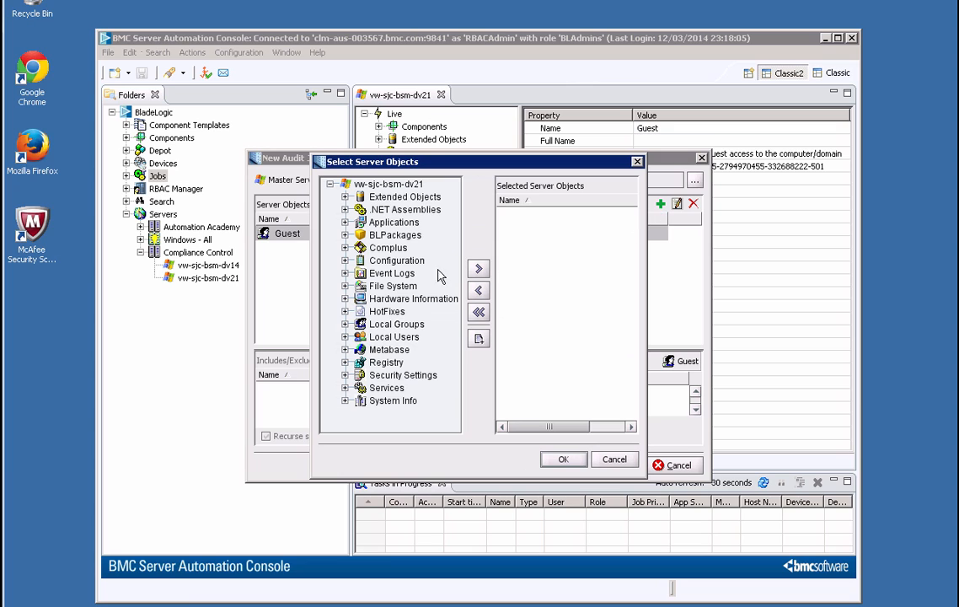
pyautogui.click(345, 388)
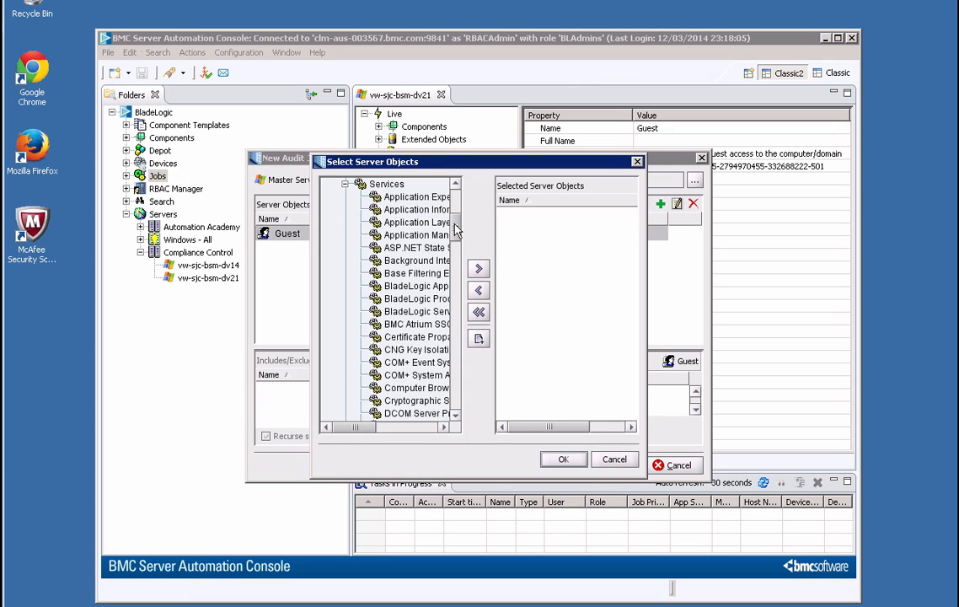
pyautogui.scroll(-5, 397, 278)
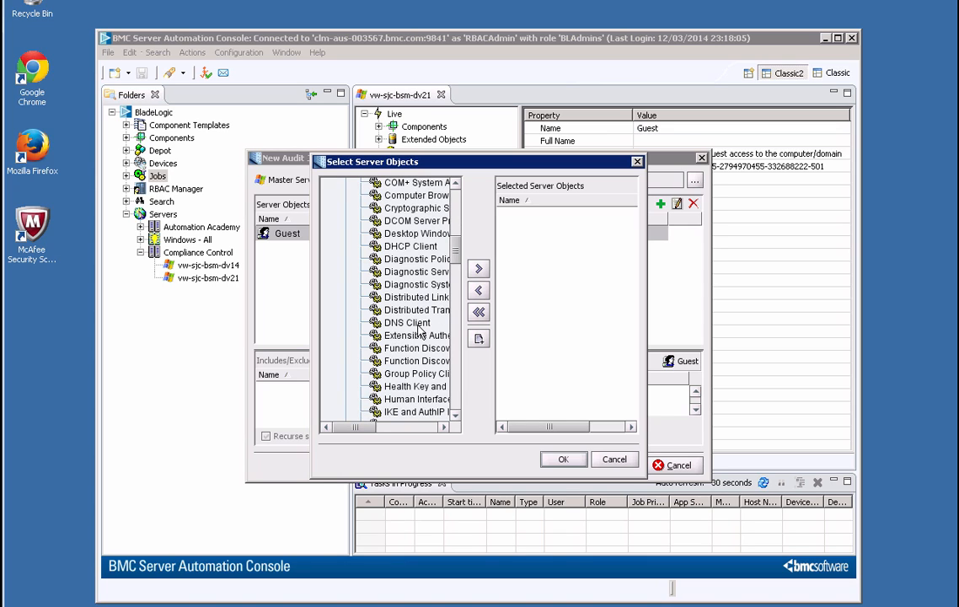
pyautogui.click(416, 325)
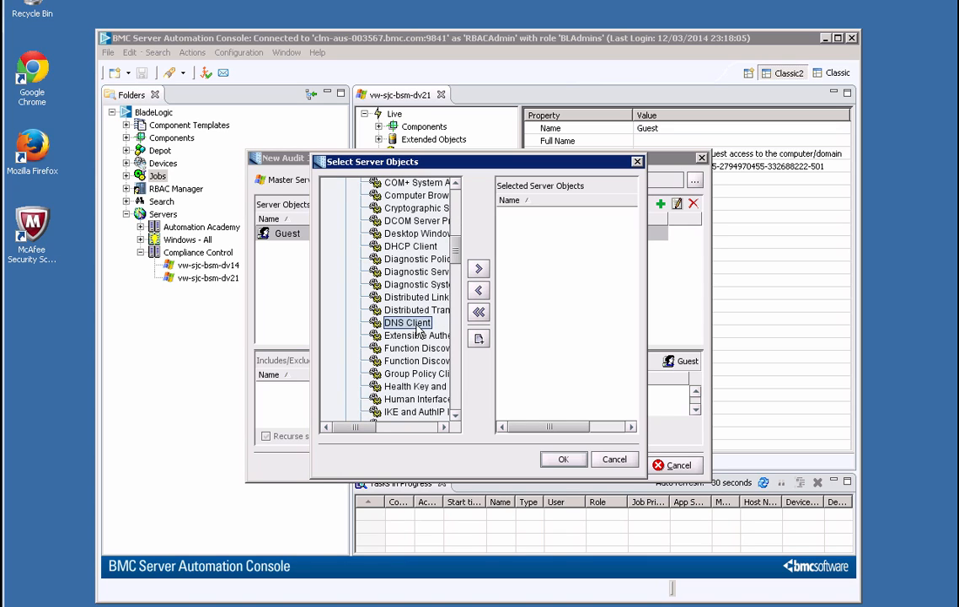
pyautogui.click(478, 270)
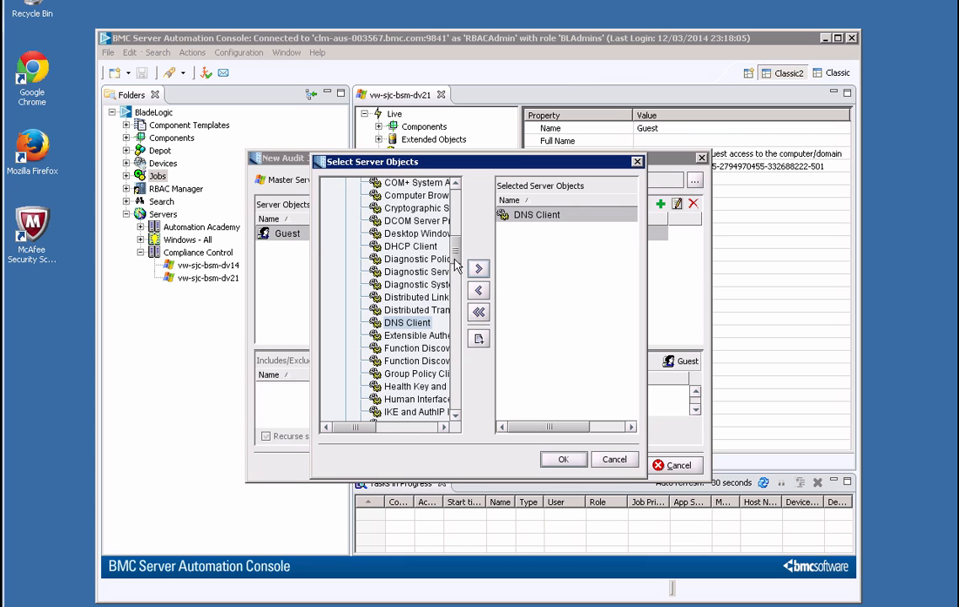
# Step: Add the System event log to the selected server objects and confirm the selection
pyautogui.scroll(3, 406, 236)
pyautogui.moveTo(456, 242); pyautogui.dragTo(456, 215)
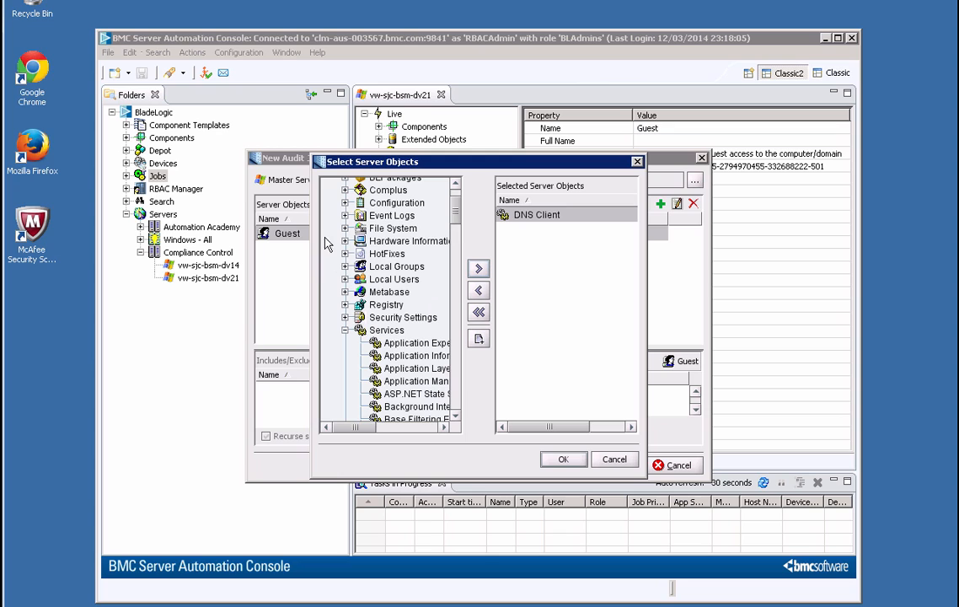
pyautogui.click(345, 215)
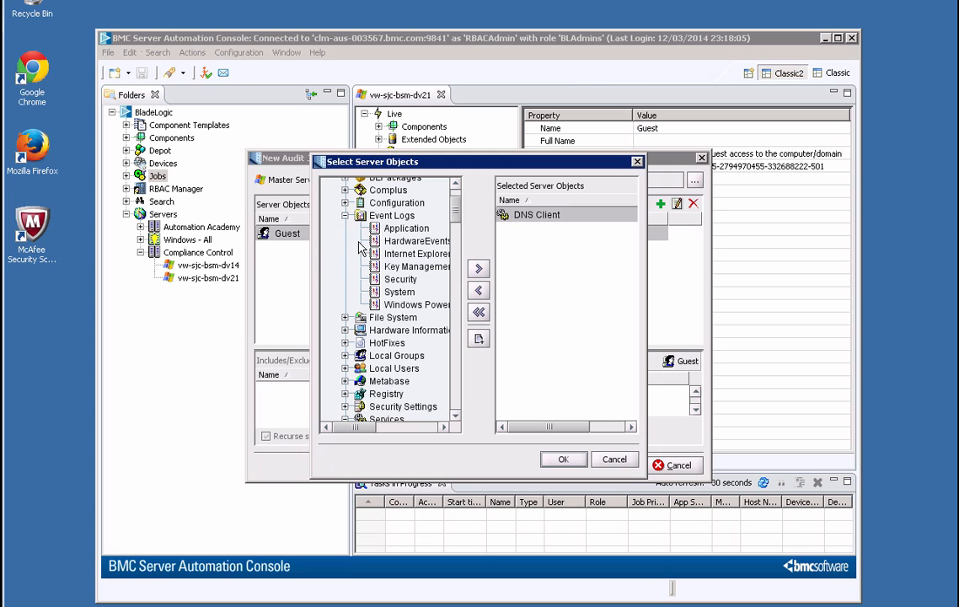
pyautogui.click(394, 292)
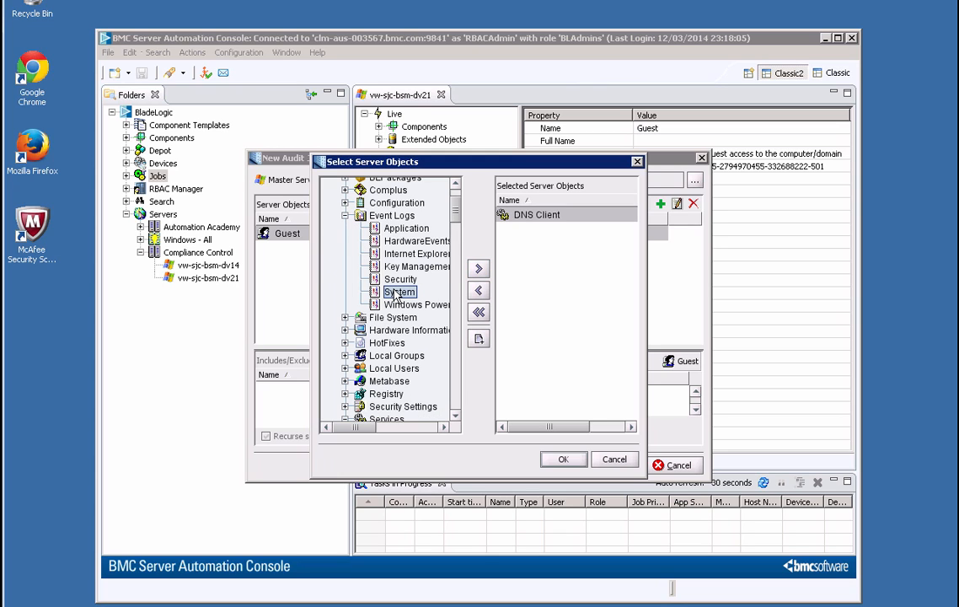
pyautogui.click(478, 269)
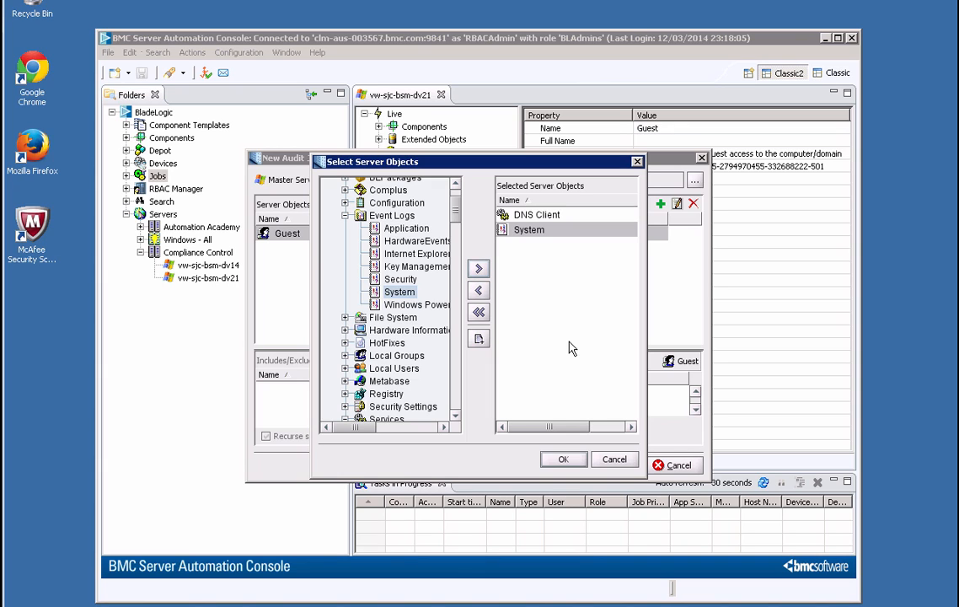
pyautogui.click(560, 460)
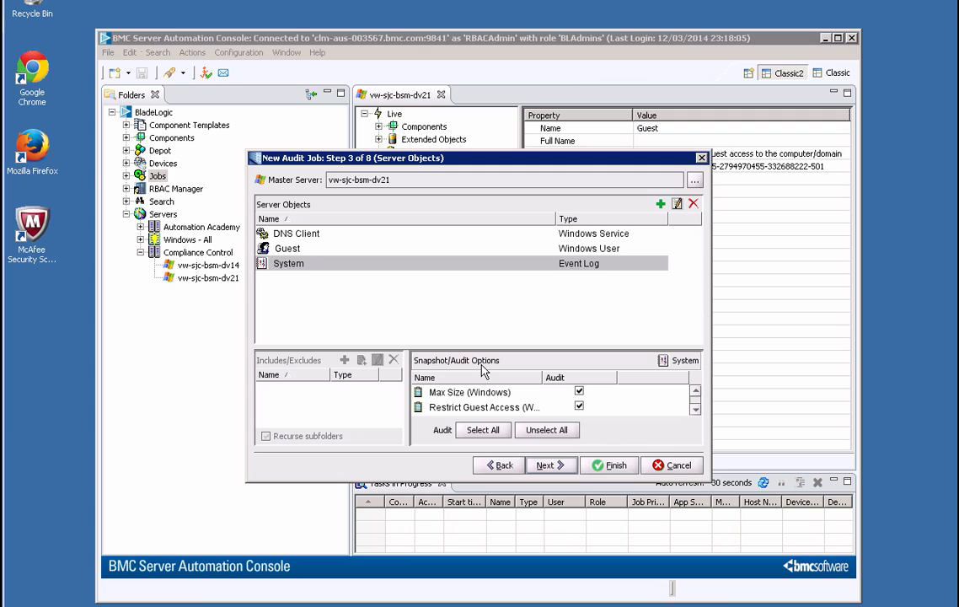
# Step: Enable auditing of the Account Disabled (Windows) option for the Guest user and proceed to the job's targets
pyautogui.click(320, 251)
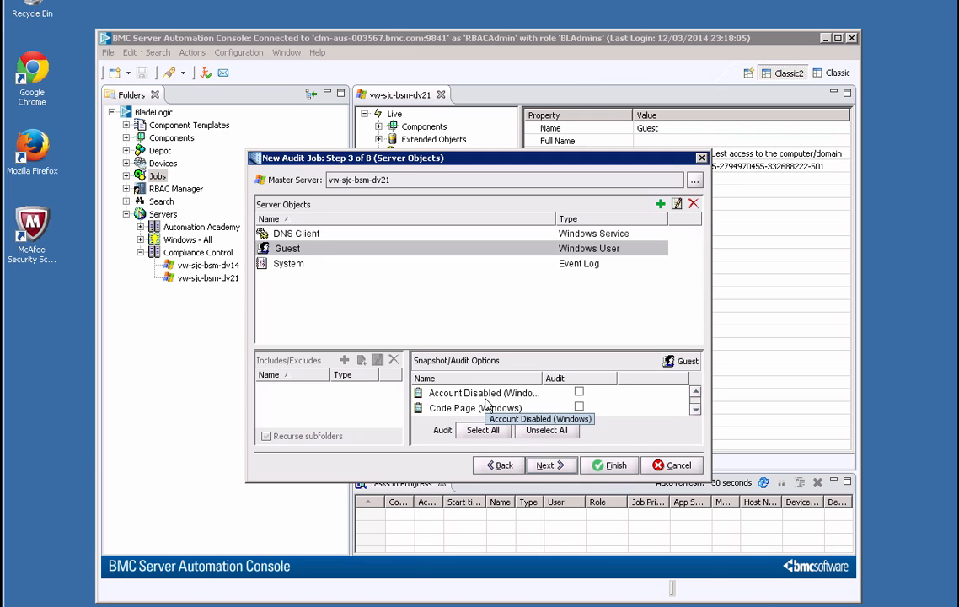
pyautogui.click(580, 395)
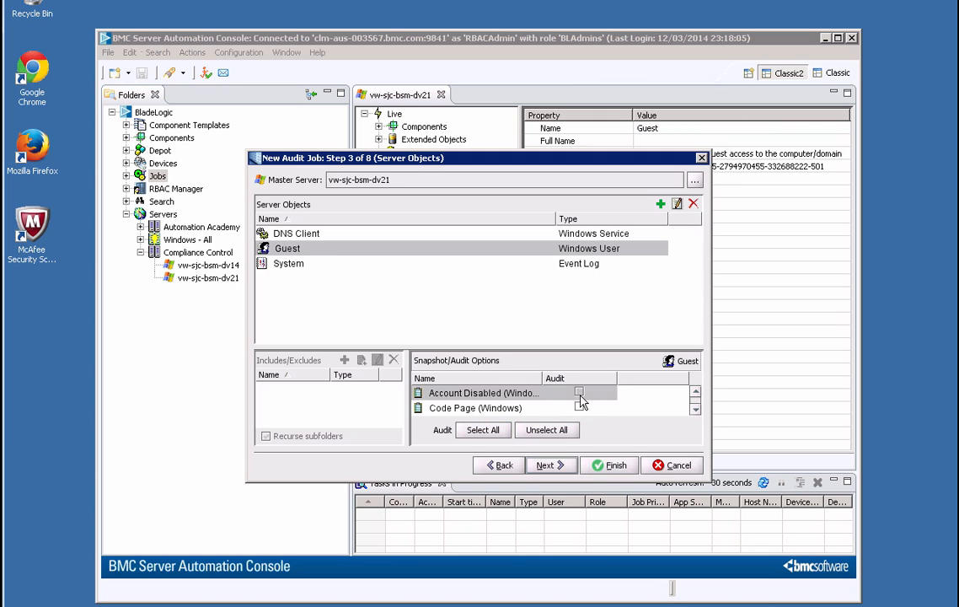
pyautogui.click(580, 393)
pyautogui.click(550, 466)
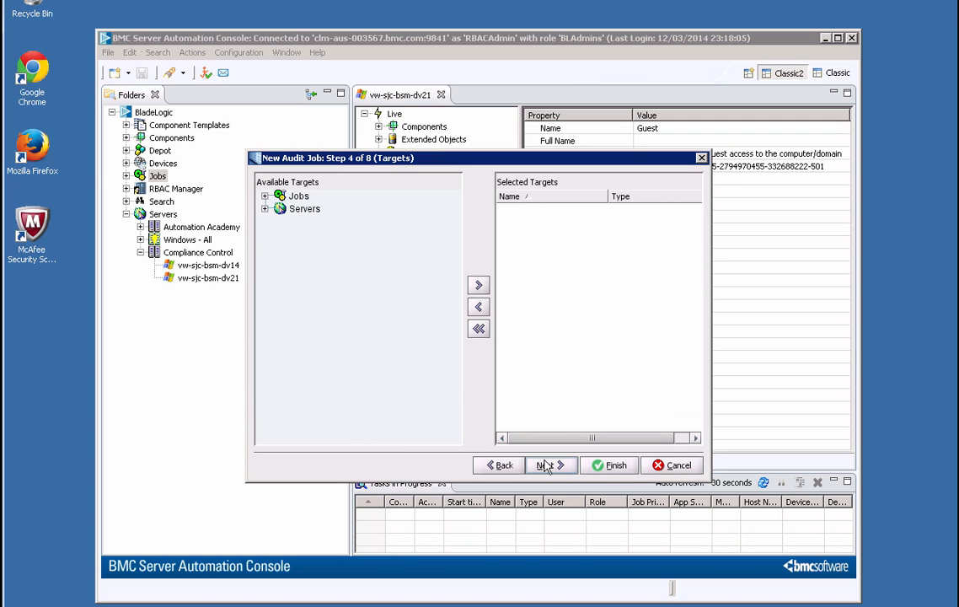
# Step: Add server vw-sjc-bsm-dv14 from the Compliance Control group as the audit target
pyautogui.click(265, 209)
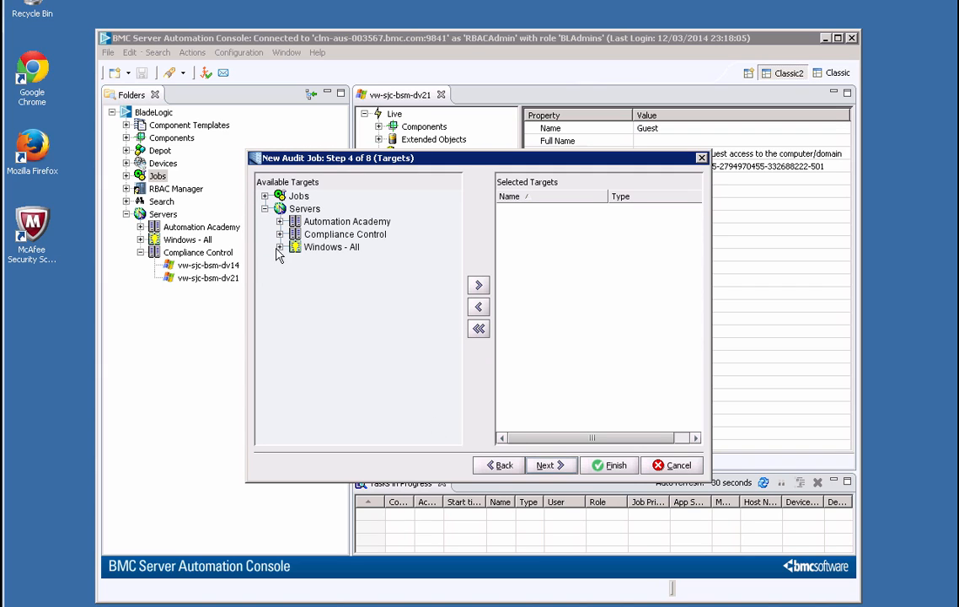
pyautogui.click(280, 234)
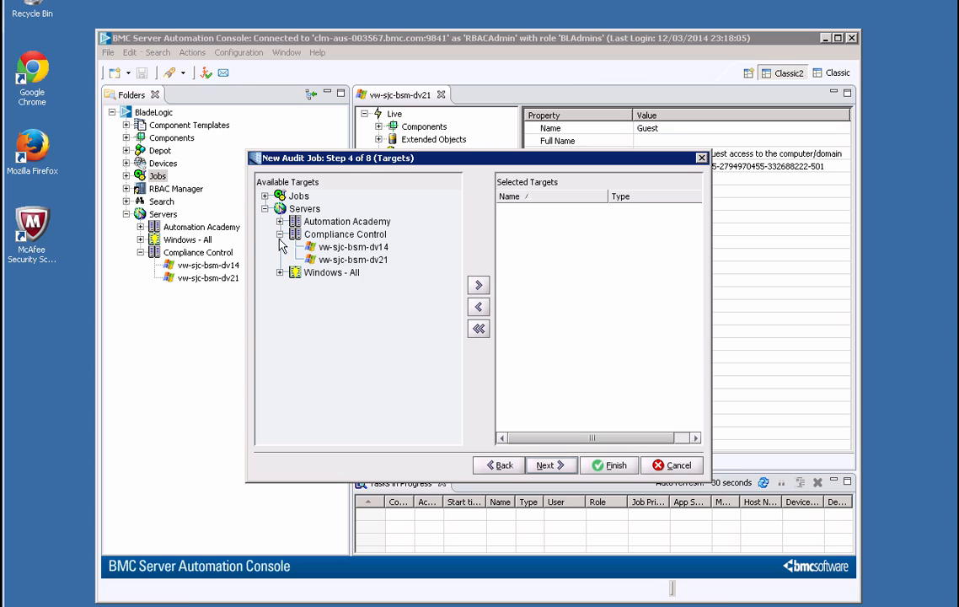
pyautogui.click(337, 248)
pyautogui.click(477, 287)
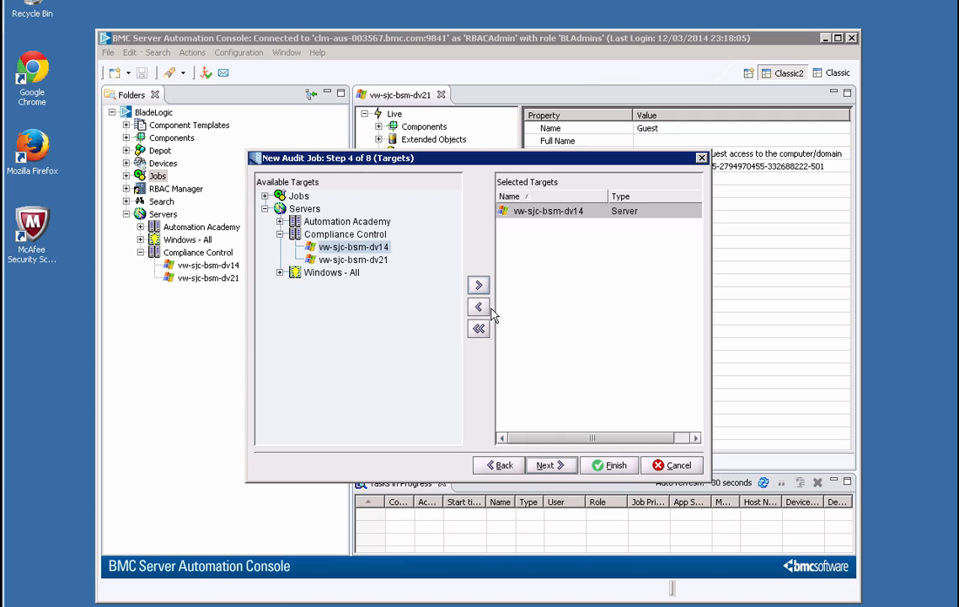
# Step: Set the audit job to execute now in its schedule settings and finish creating it
pyautogui.click(550, 467)
pyautogui.click(549, 467)
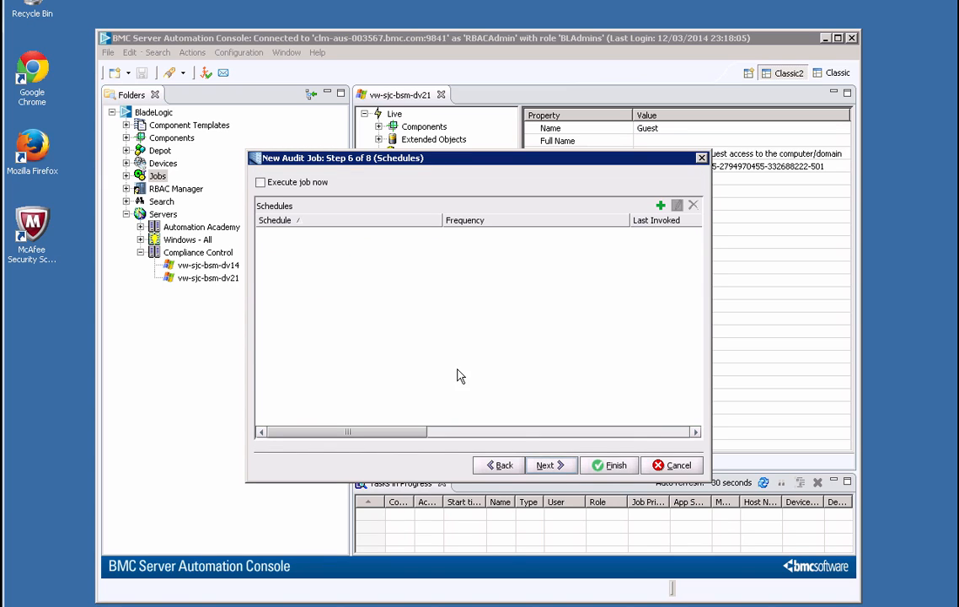
pyautogui.click(261, 184)
pyautogui.click(607, 465)
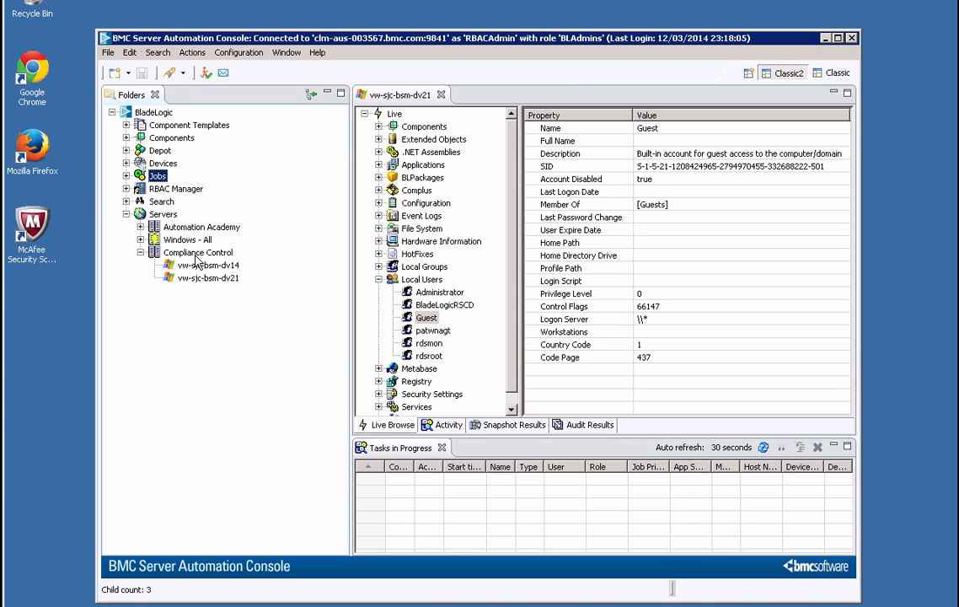
# Step: Show the results of the Compliance Baseline job stored in the Compliance Audits folder
pyautogui.click(126, 175)
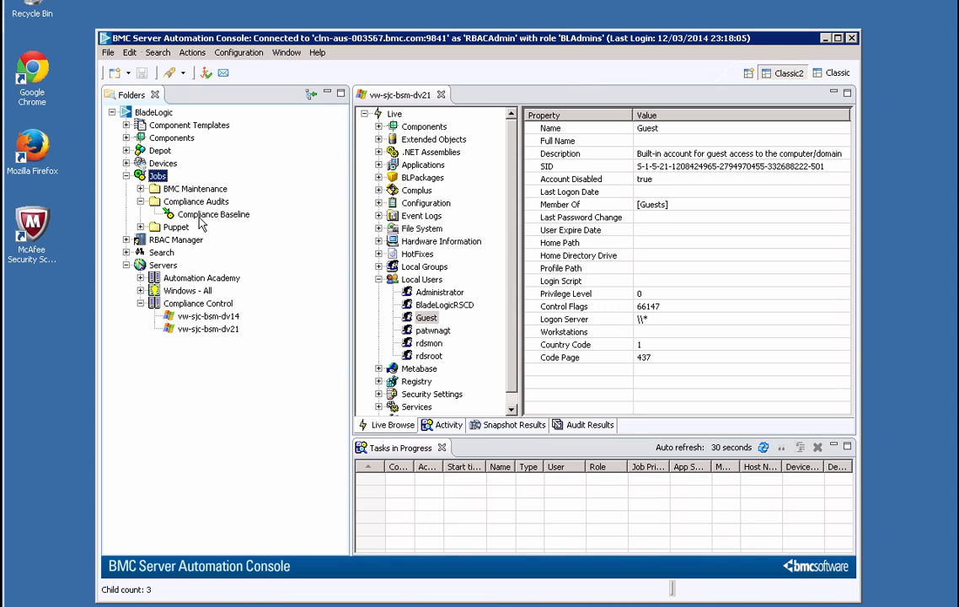
pyautogui.click(203, 217)
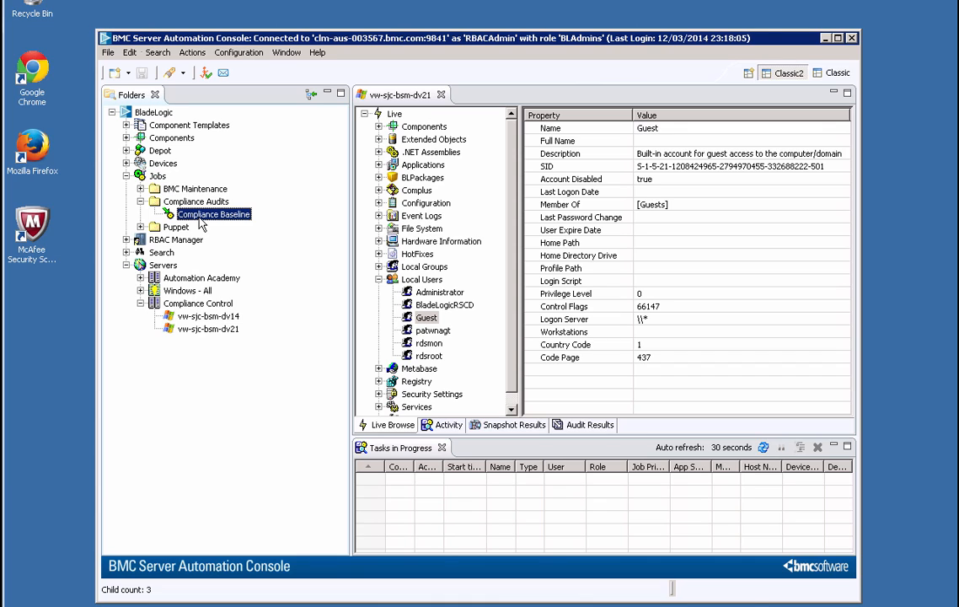
pyautogui.rightClick(203, 221)
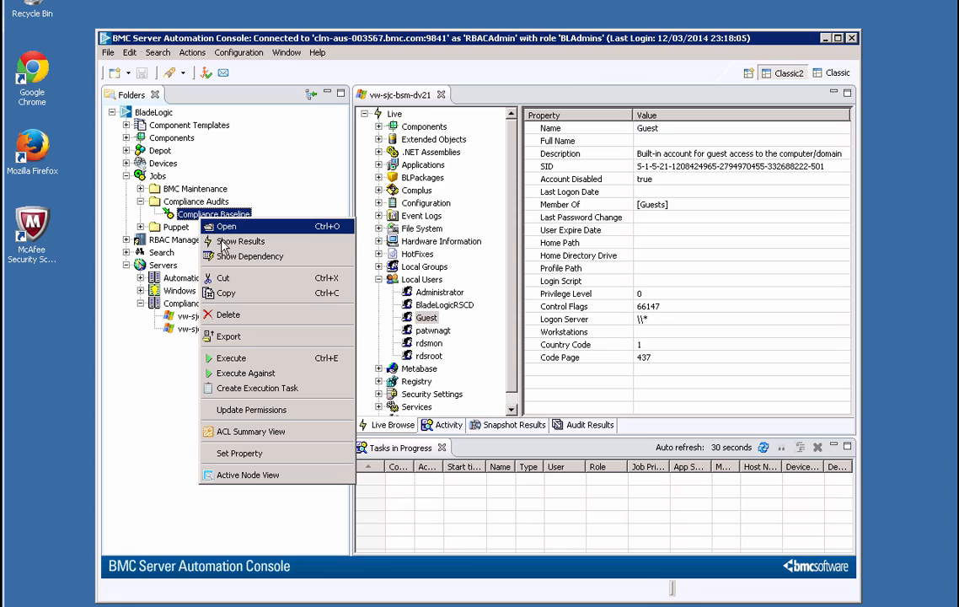
pyautogui.click(228, 242)
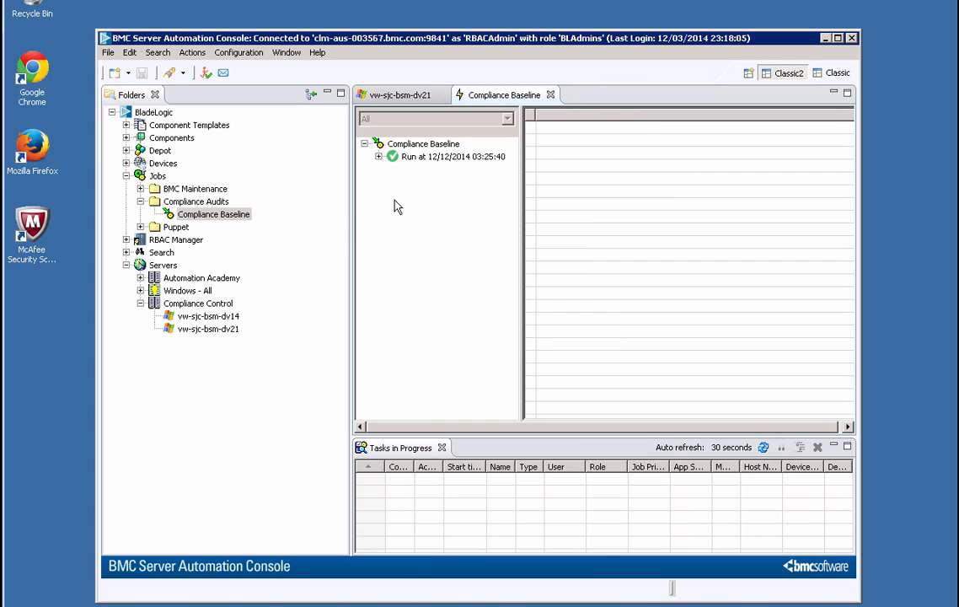
# Step: Examine the audit run's Object View results for the Compliance Baseline on master vw-sjc-bsm-dv21
pyautogui.click(379, 158)
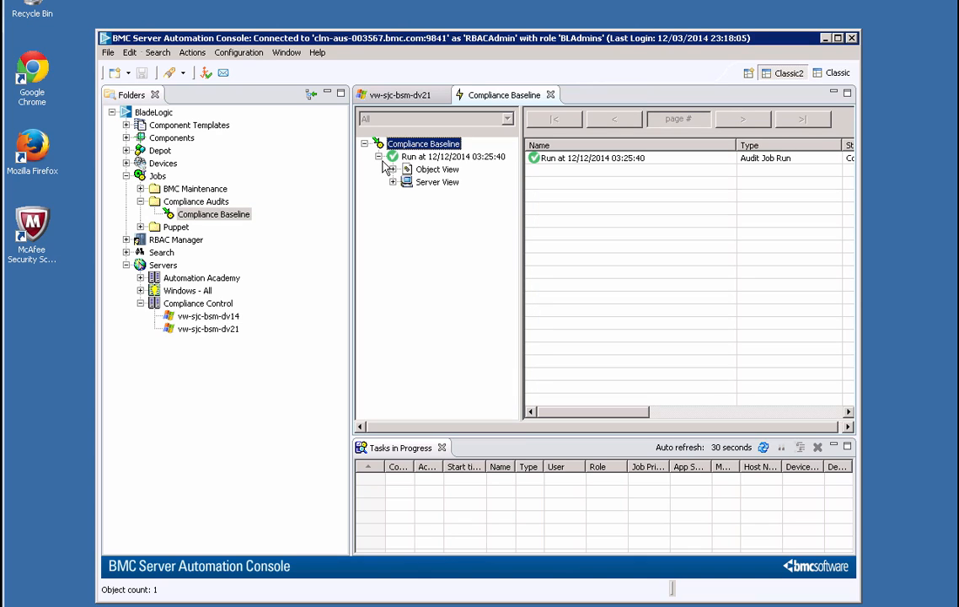
pyautogui.click(392, 169)
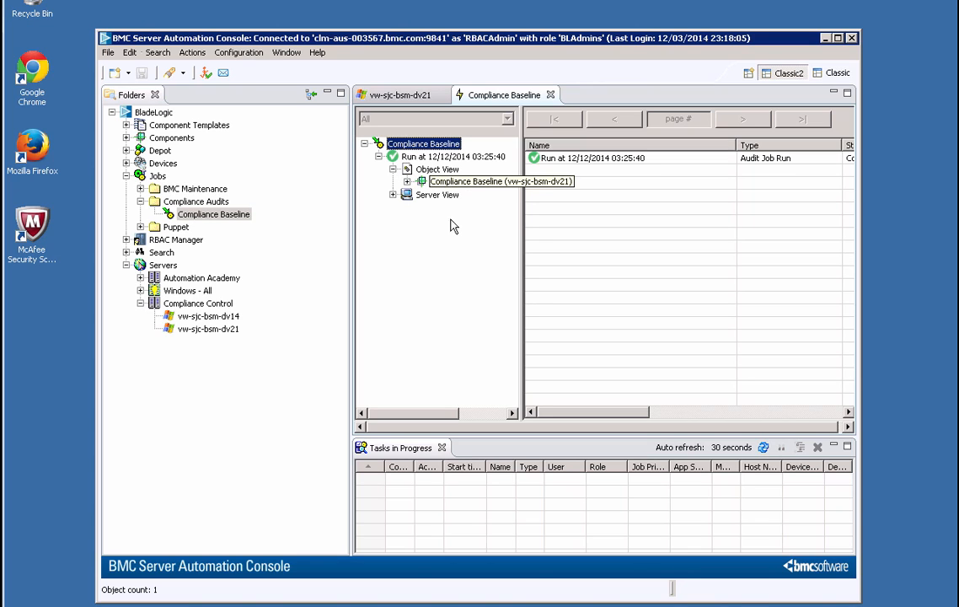
pyautogui.click(459, 182)
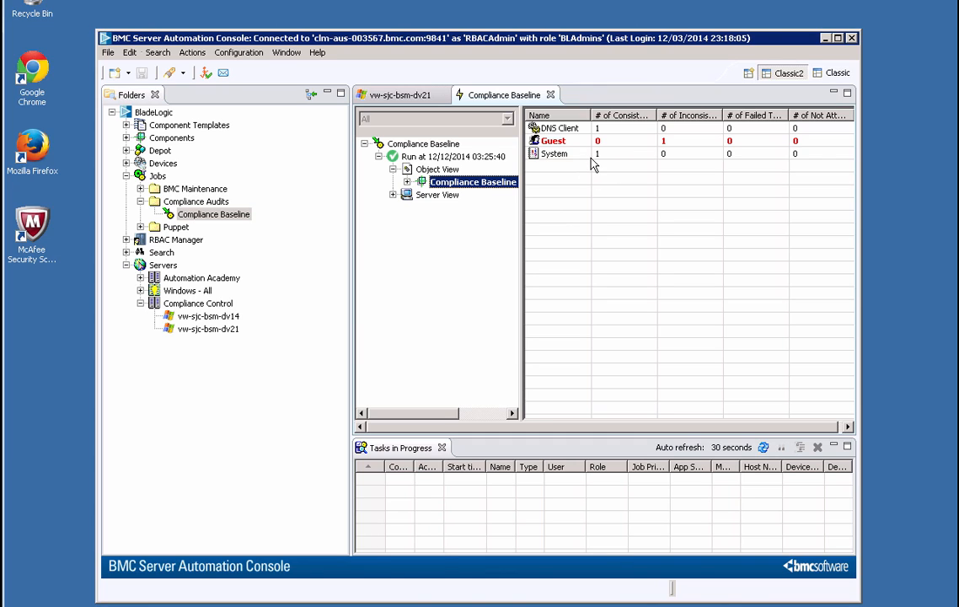
# Step: Examine the Guest account comparison between the master and target vw-sjc-bsm-dv14 in the run's Server View
pyautogui.click(437, 195)
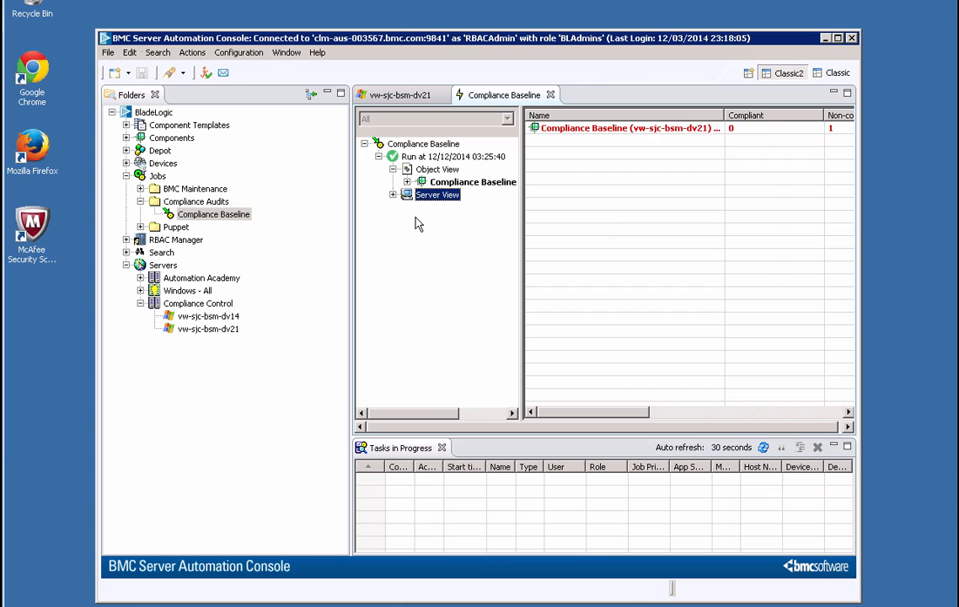
pyautogui.click(393, 195)
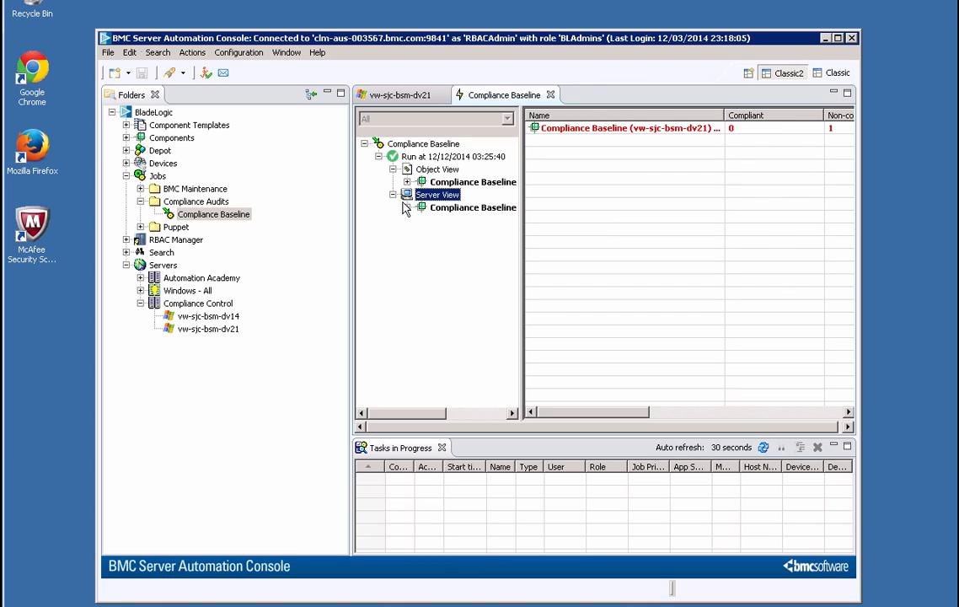
pyautogui.click(408, 208)
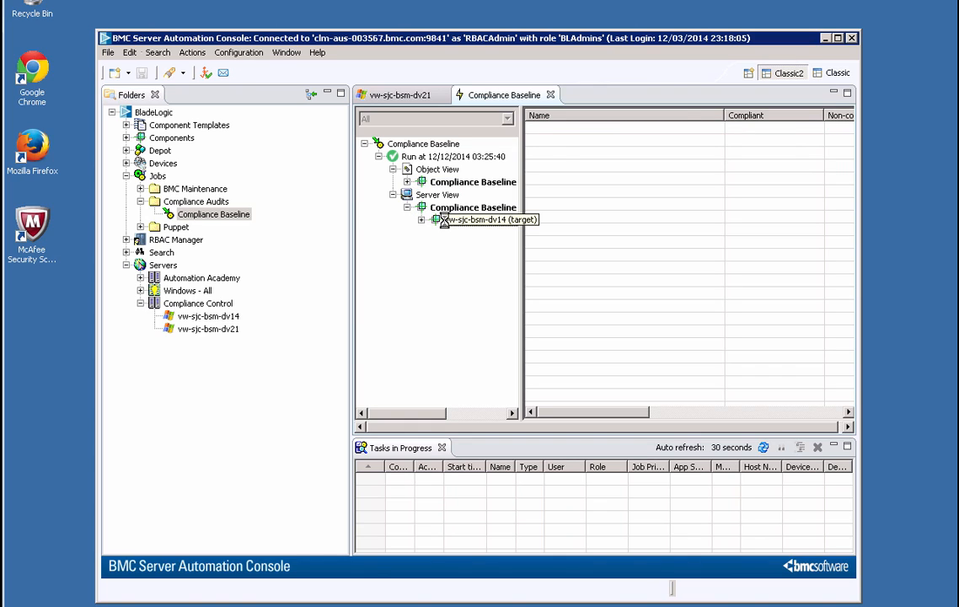
pyautogui.click(447, 222)
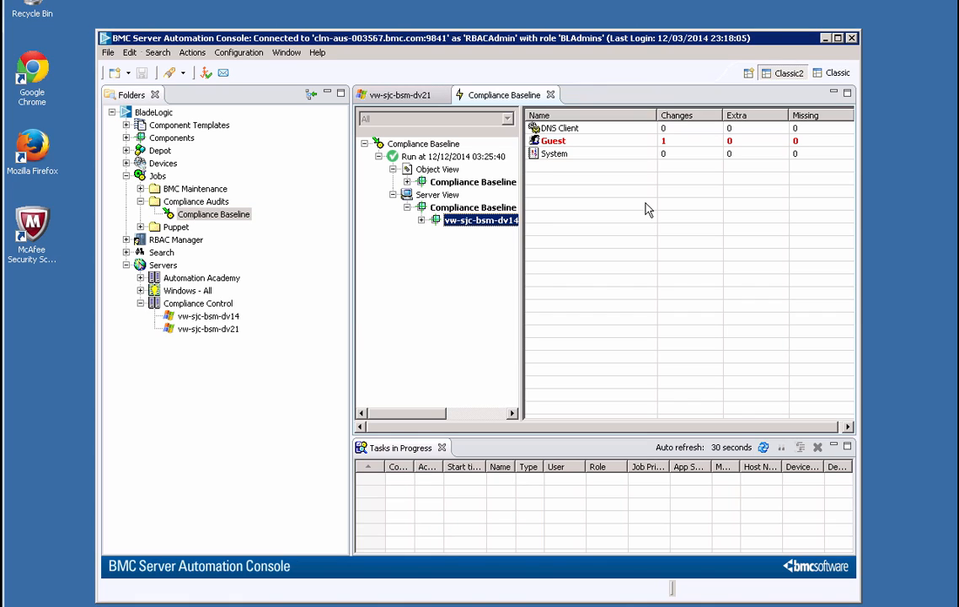
pyautogui.click(422, 220)
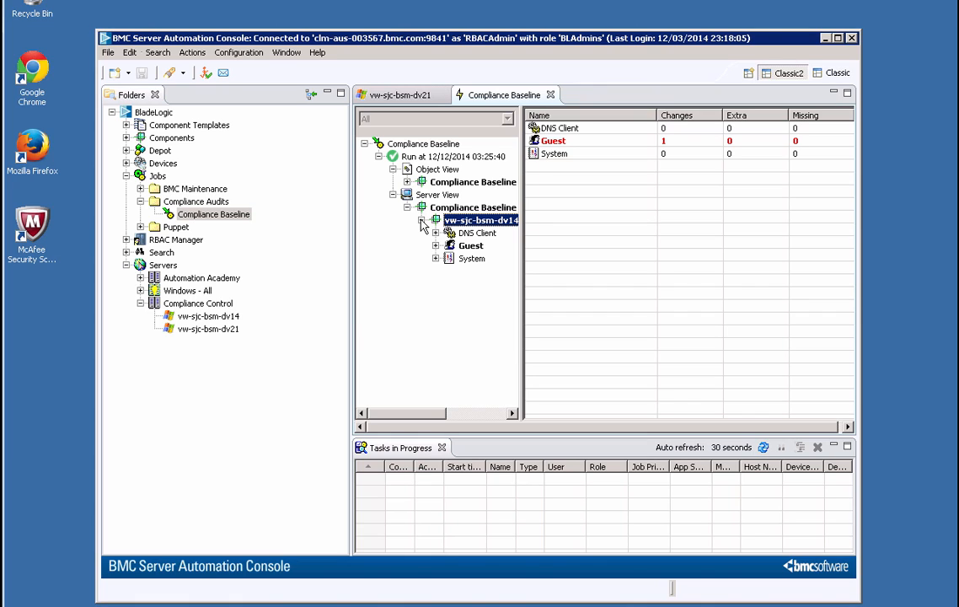
pyautogui.click(471, 246)
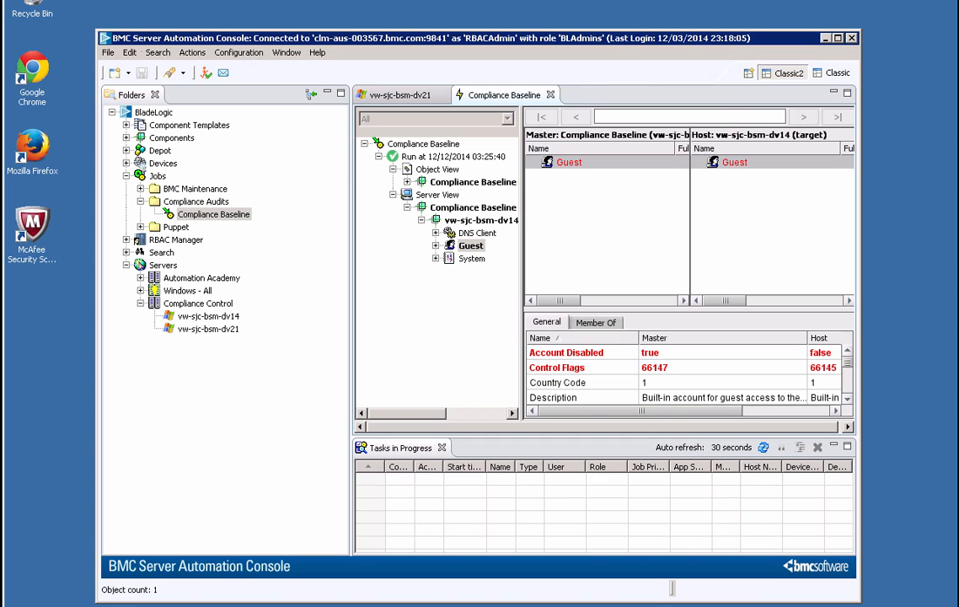